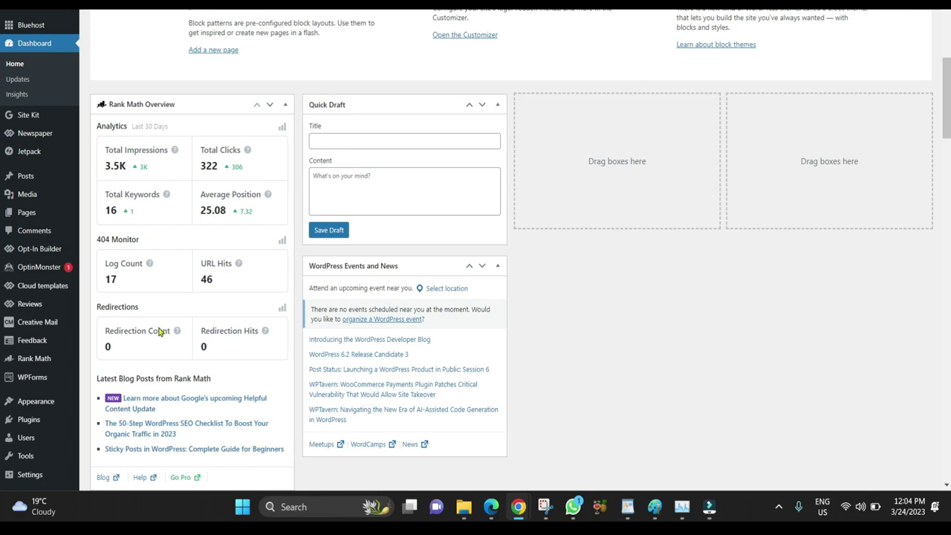
Deactivate the Rank Math SEO plugin from the Installed Plugins list
mouse_move(28, 425)
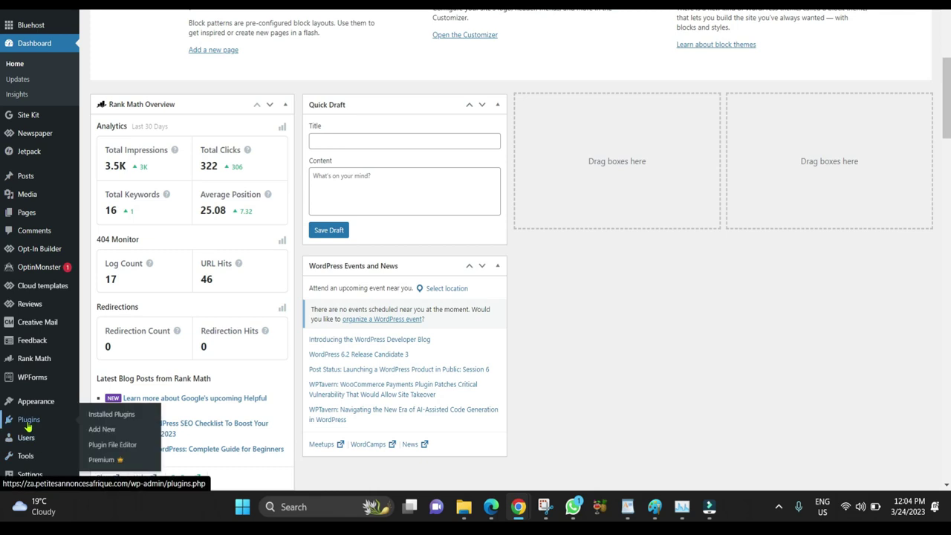
click(28, 420)
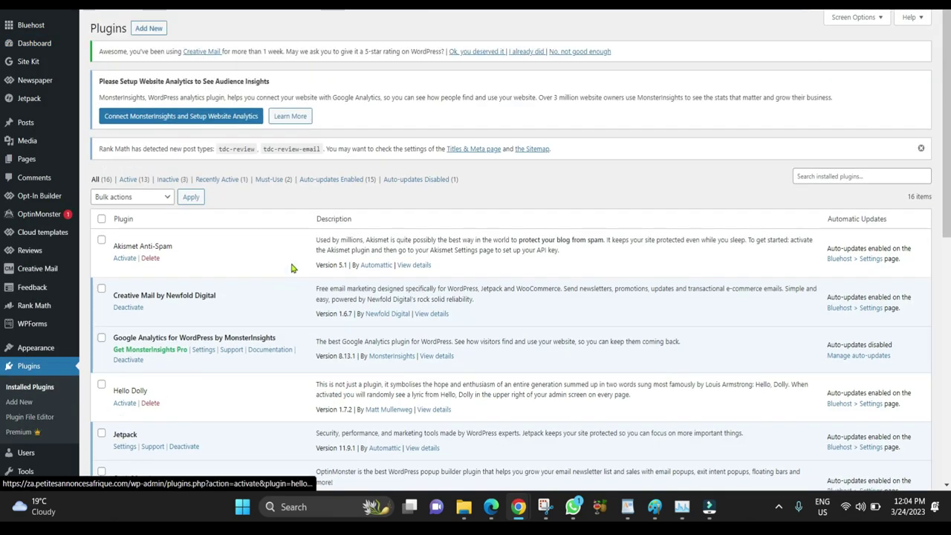
scroll(294, 257, down, 2)
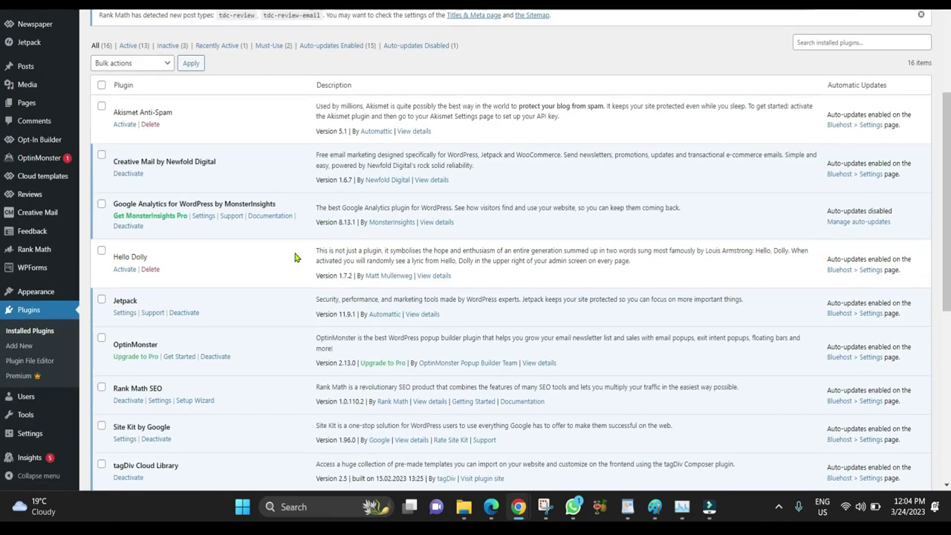
scroll(294, 257, down, 1)
scroll(294, 257, down, 1)
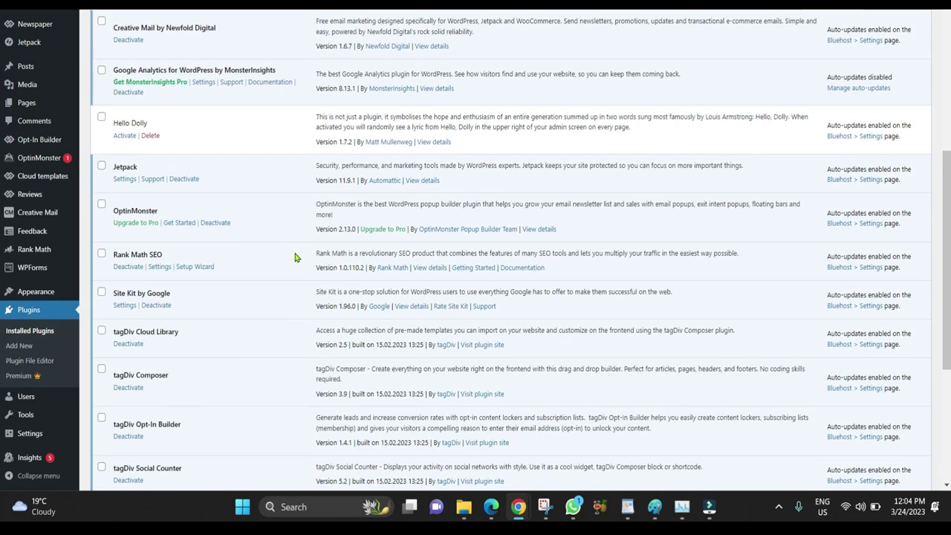
click(129, 269)
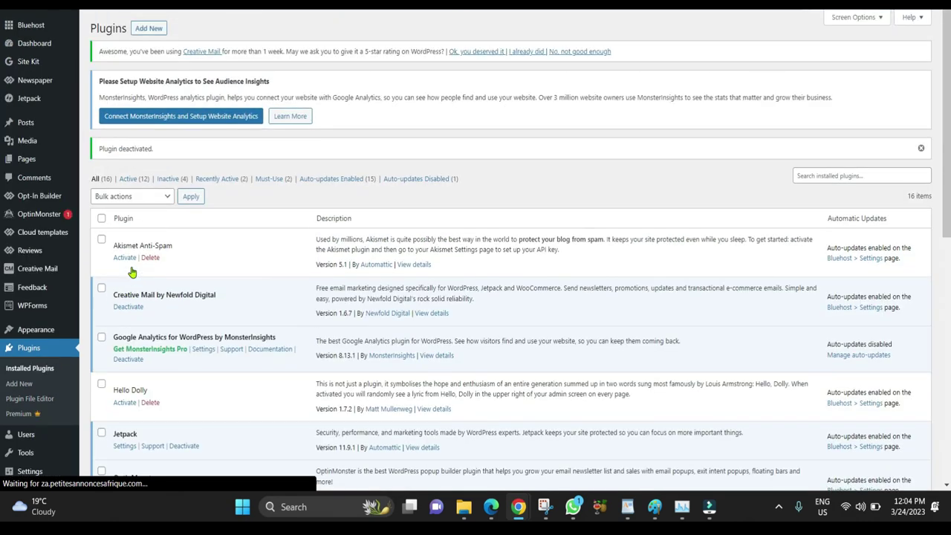
Activate the Yoast SEO plugin further down the plugins list
scroll(134, 272, down, 3)
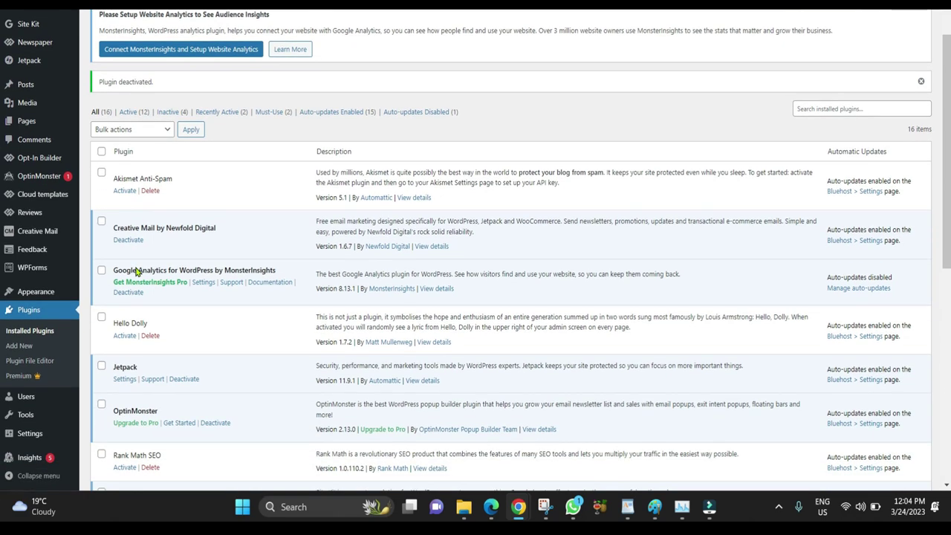
scroll(136, 272, down, 2)
scroll(136, 270, down, 2)
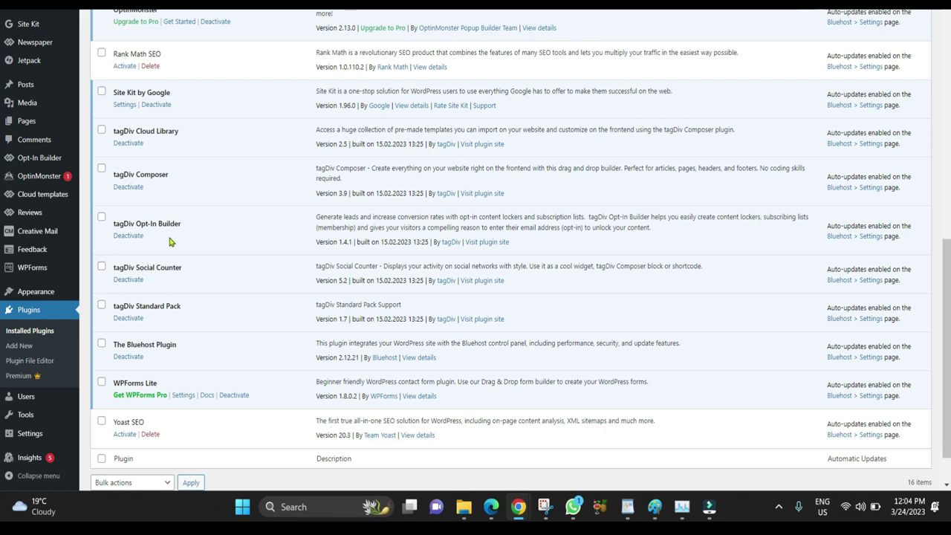
scroll(165, 303, down, 1)
scroll(165, 303, down, 1)
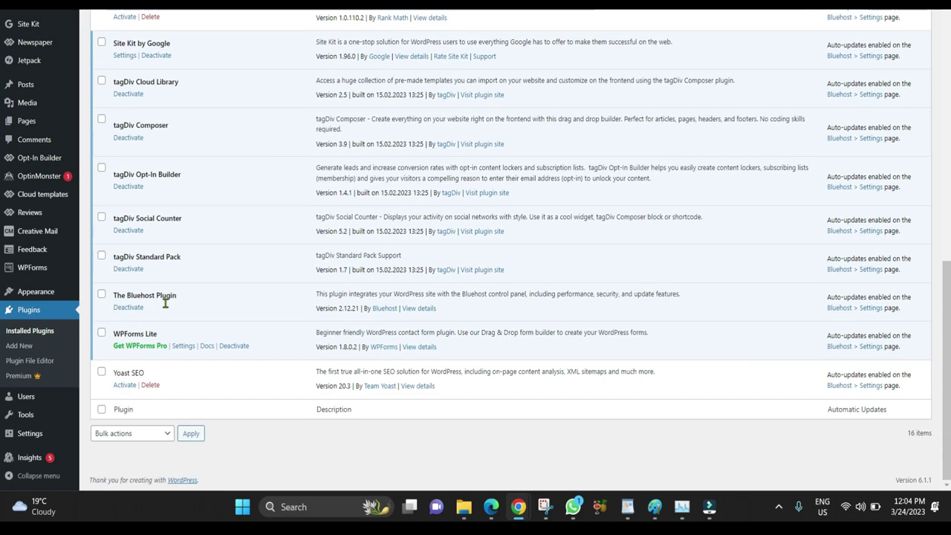
click(125, 387)
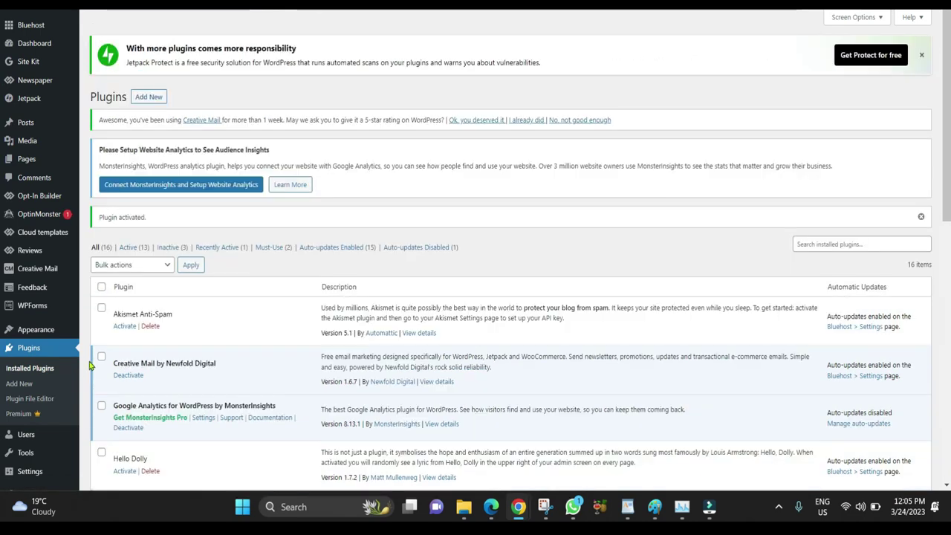
Go to Yoast SEO > Tools and dismiss a stray system tray popup
scroll(48, 372, down, 2)
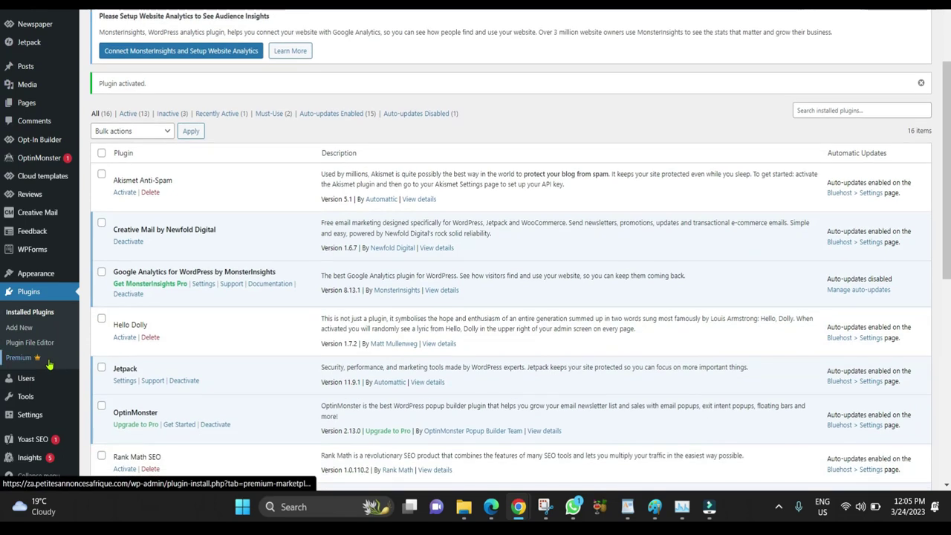
mouse_move(33, 450)
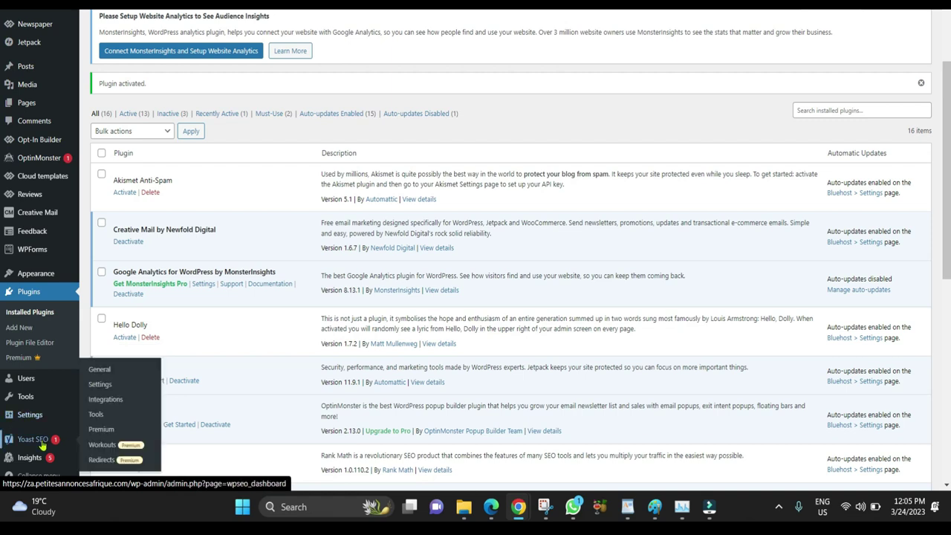
click(98, 416)
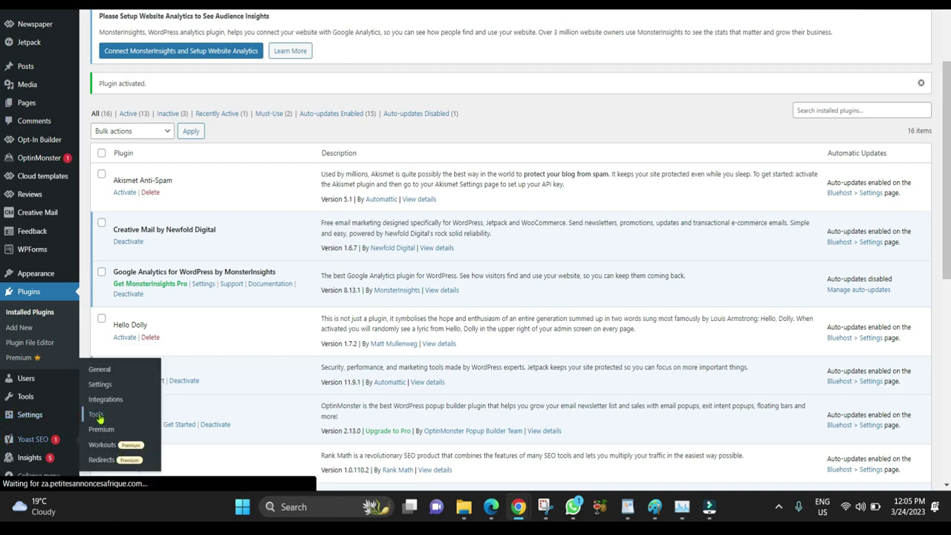
click(778, 507)
click(779, 507)
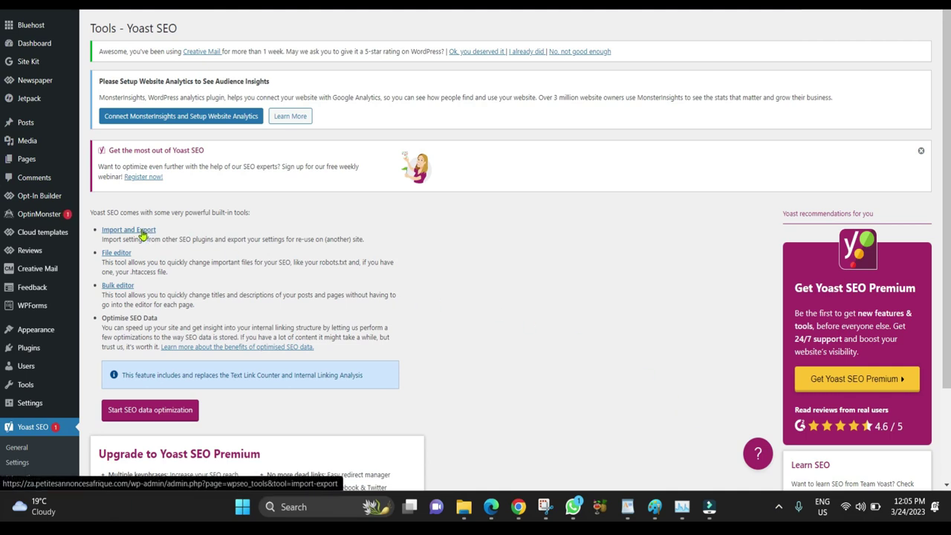
Show Yoast's Import from other SEO plugins tab under Import and Export, scrolling through its steps
click(141, 234)
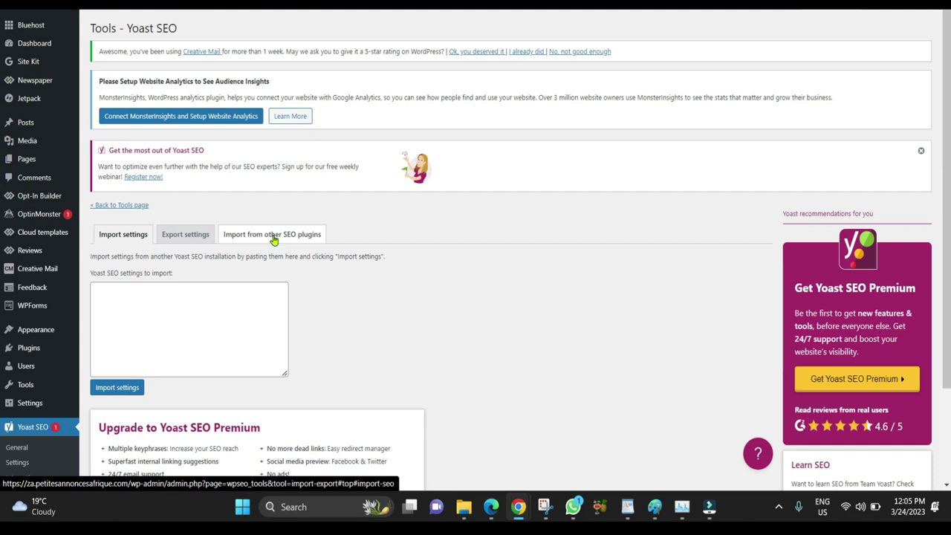
click(273, 237)
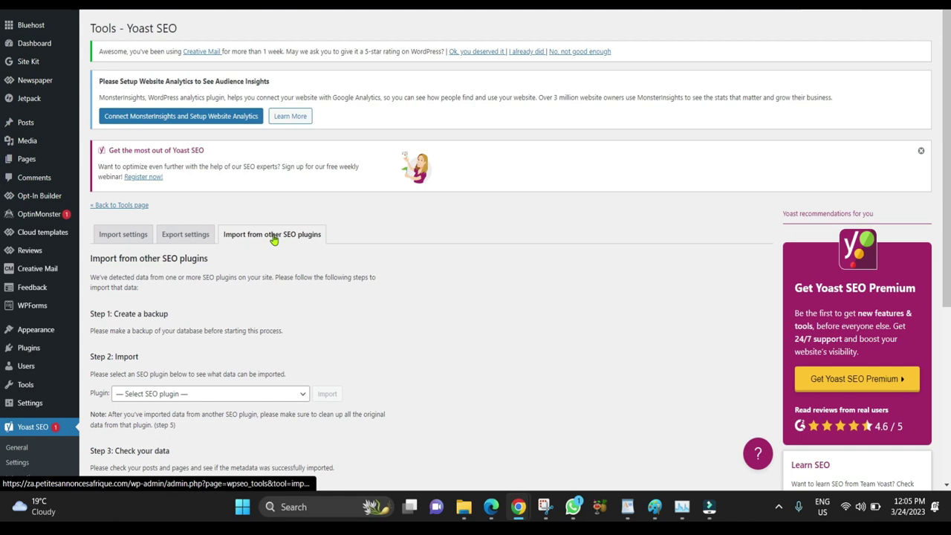
scroll(274, 240, down, 1)
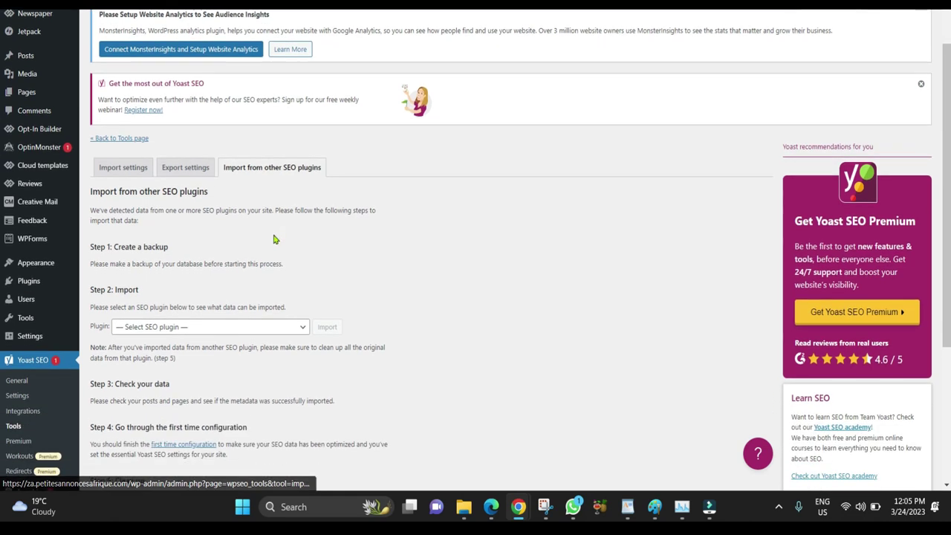
scroll(273, 240, down, 1)
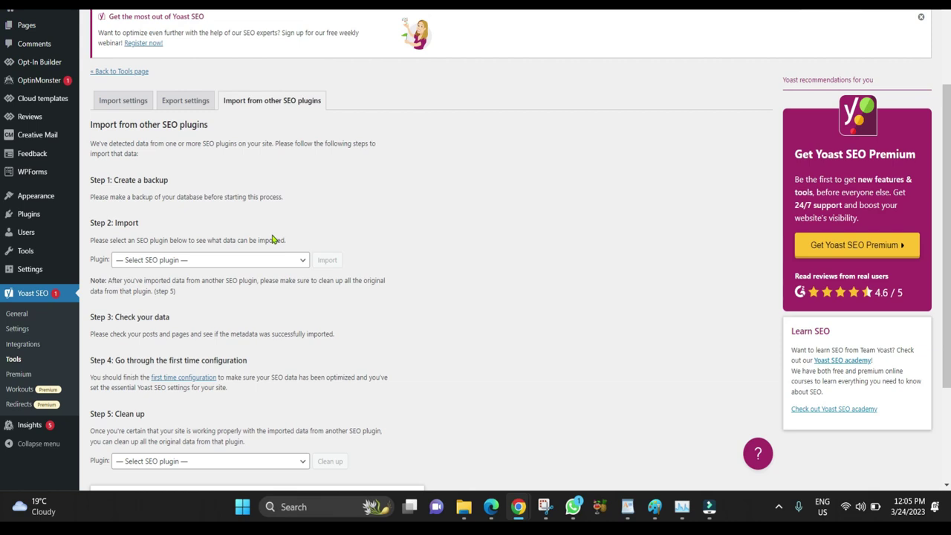
Choose RankMath in Step 2's Plugin dropdown and import its data into Yoast
click(198, 269)
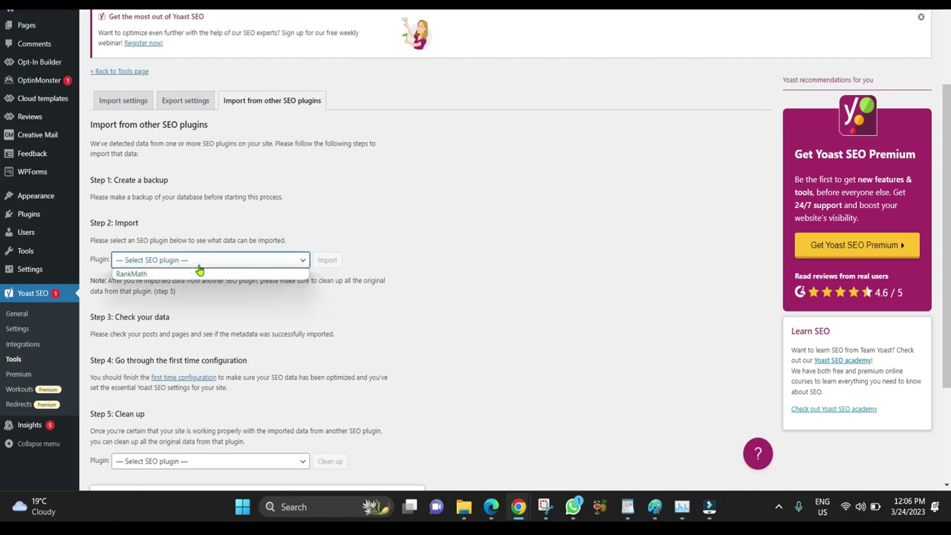
click(138, 275)
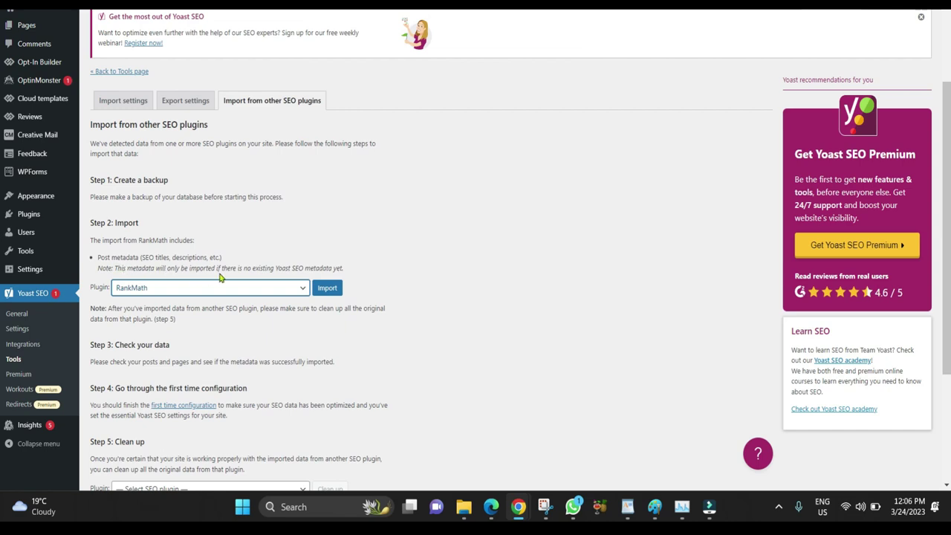
click(335, 291)
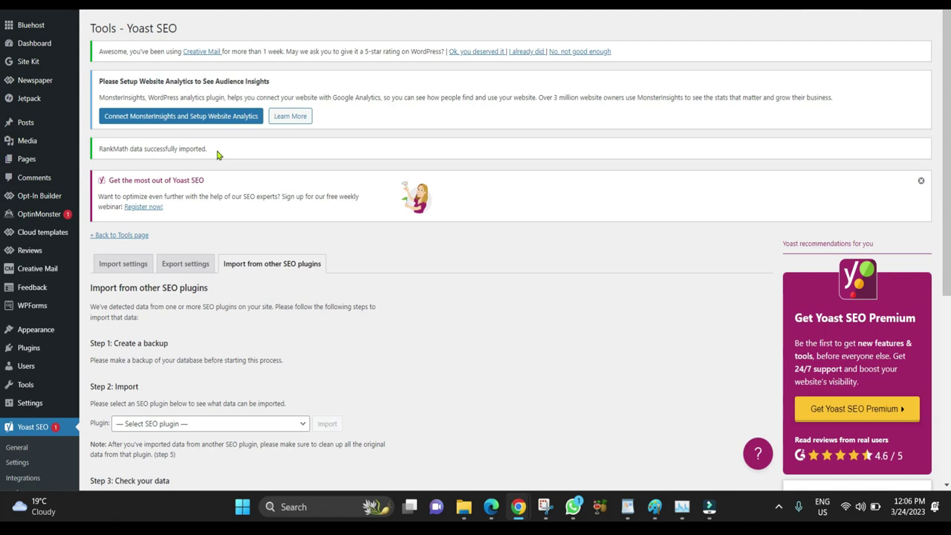
Scroll down to the clean-up step and close its Plugin dropdown without choosing anything
scroll(225, 154, down, 1)
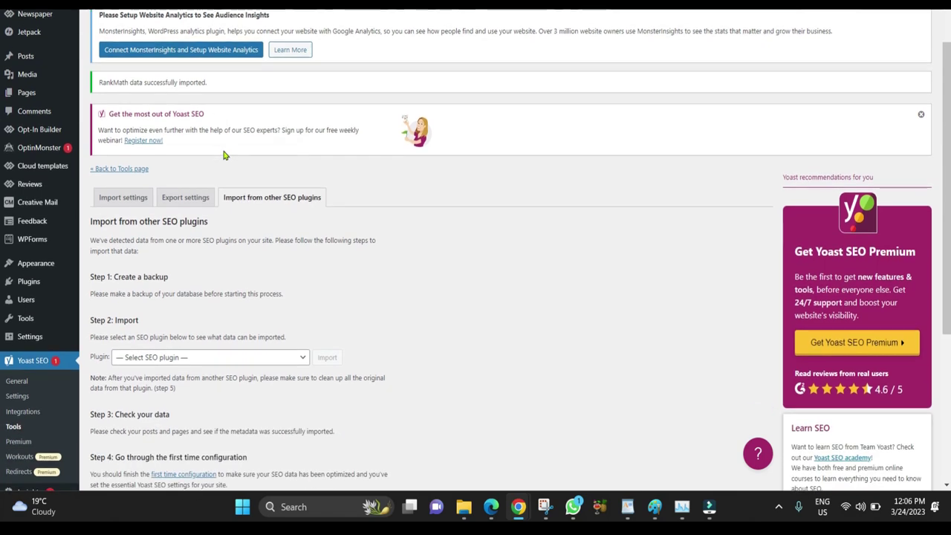
scroll(225, 155, down, 4)
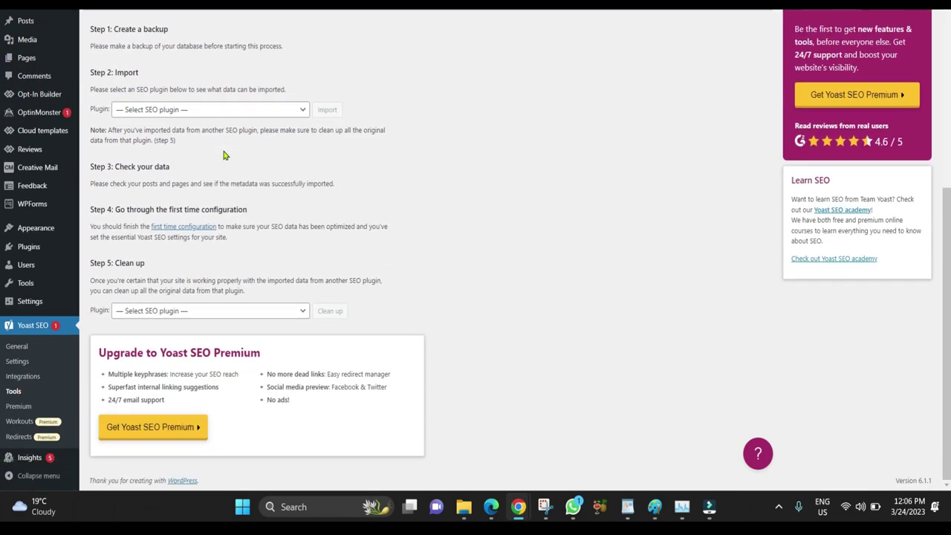
click(189, 315)
click(191, 313)
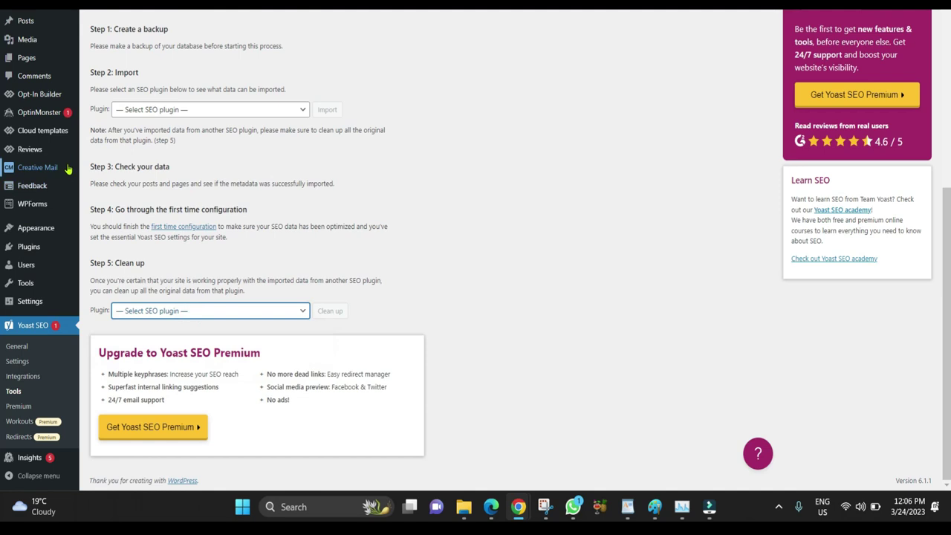
Open Posts > All Posts in a new browser tab
scroll(67, 170, up, 3)
mouse_move(34, 127)
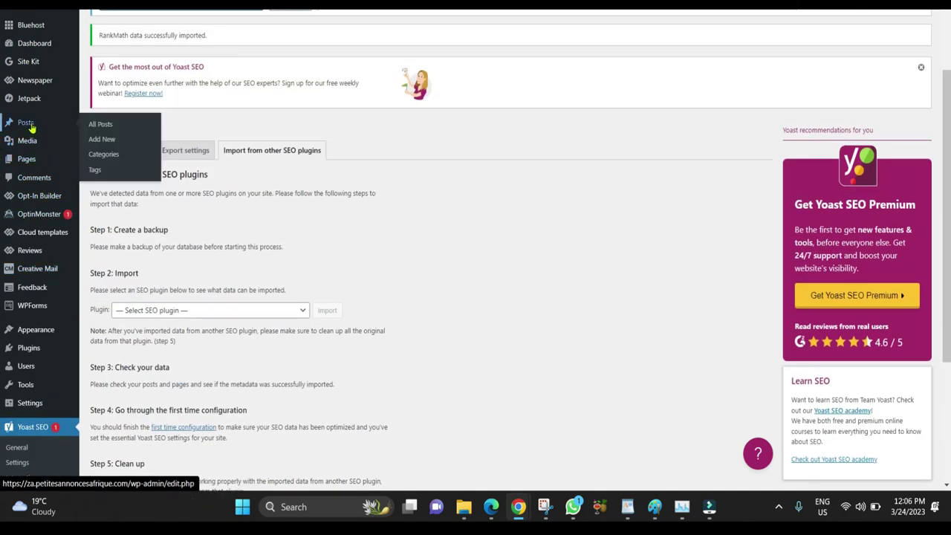
right_click(105, 124)
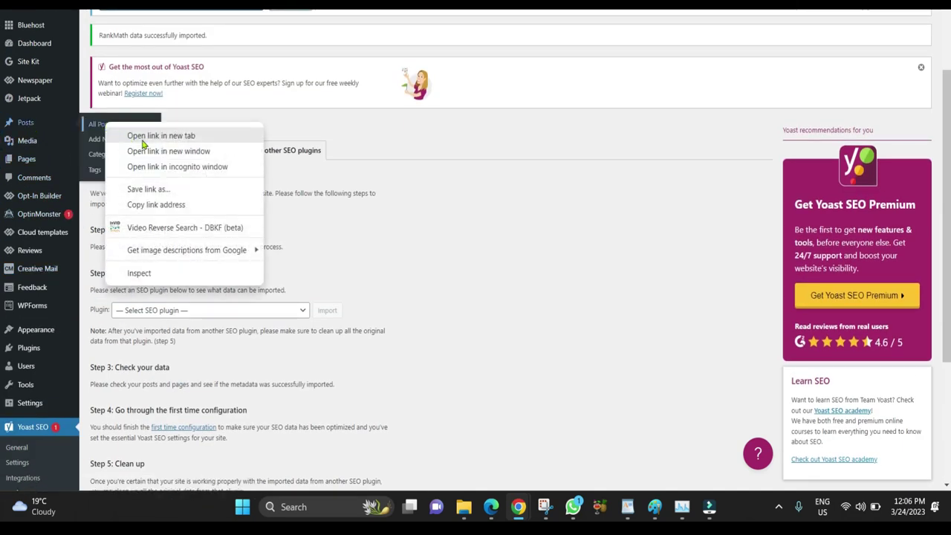
click(156, 136)
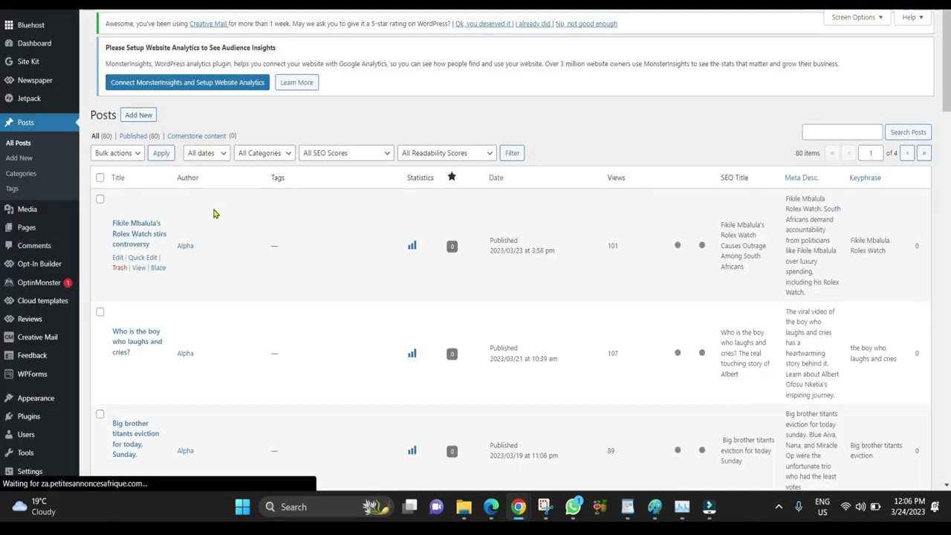
Check the first post's imported SEO title, then open that post's editor in a new tab
scroll(214, 213, down, 1)
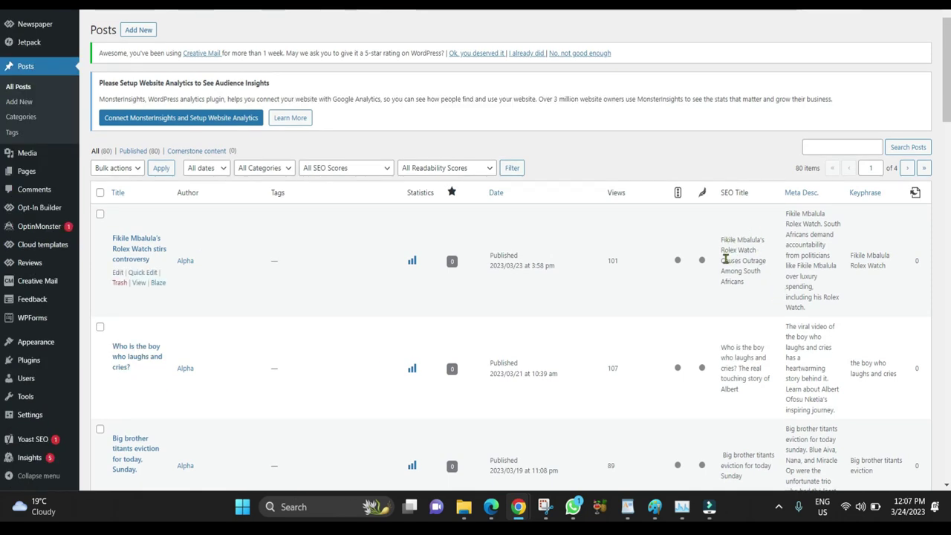
drag(723, 240, 749, 281)
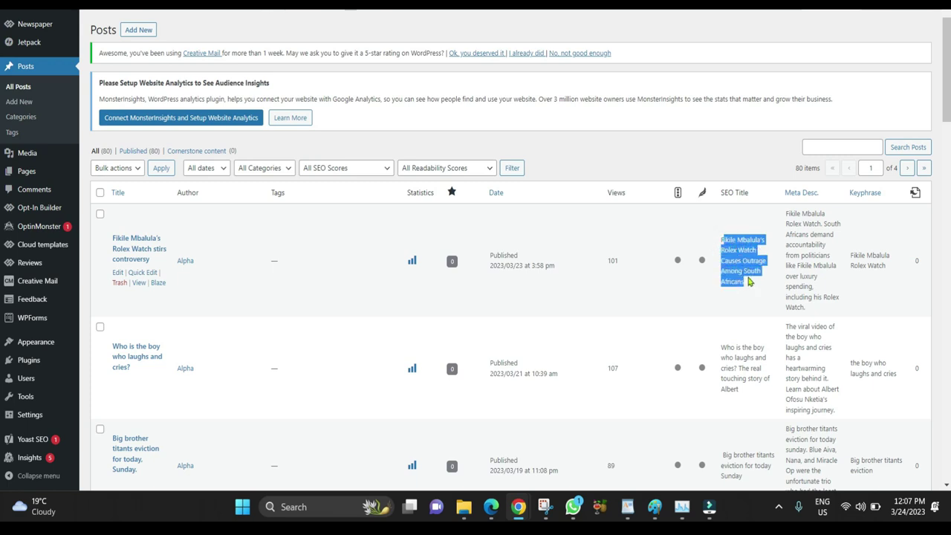
right_click(119, 278)
click(151, 285)
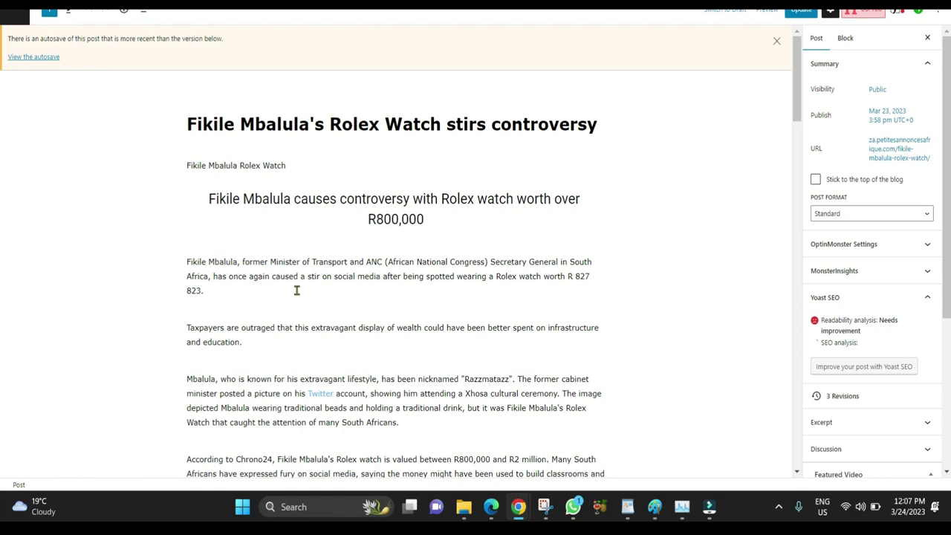
Scroll the post editor to review the imported Yoast SEO title, slug and meta description
scroll(312, 307, down, 5)
scroll(313, 307, down, 20)
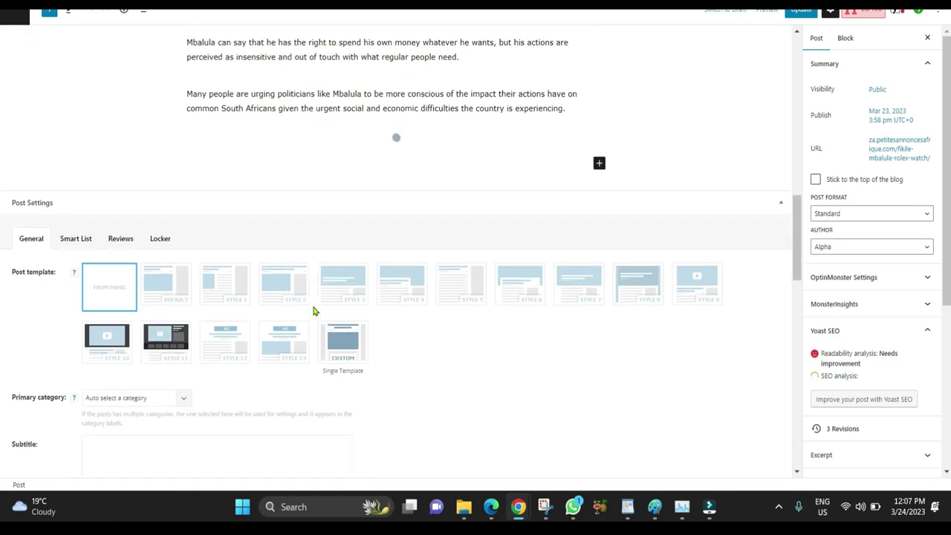
scroll(313, 311, down, 5)
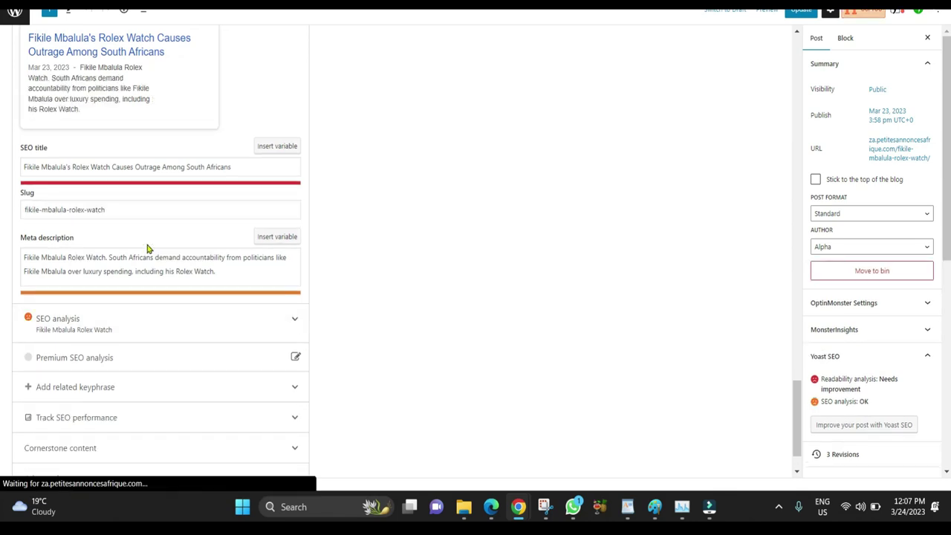
scroll(148, 249, up, 4)
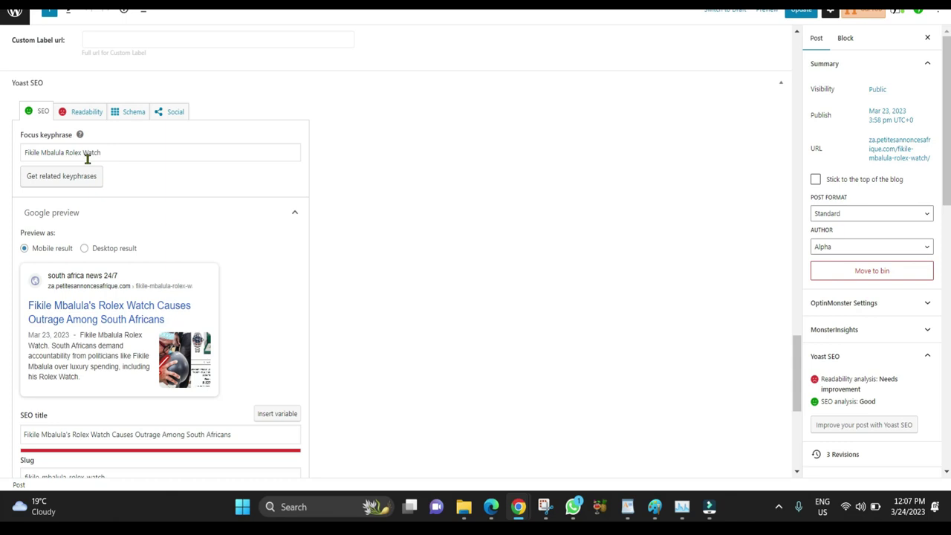
scroll(186, 230, down, 2)
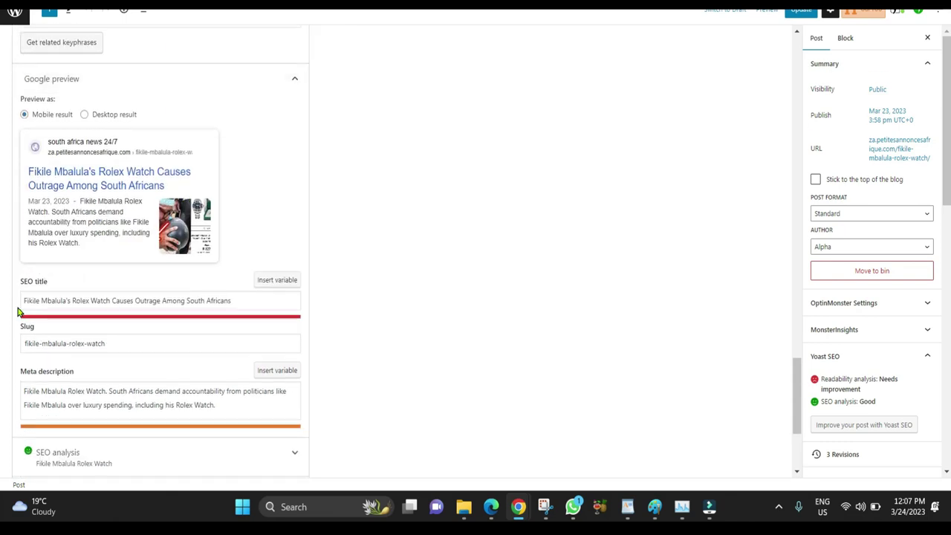
scroll(154, 301, down, 1)
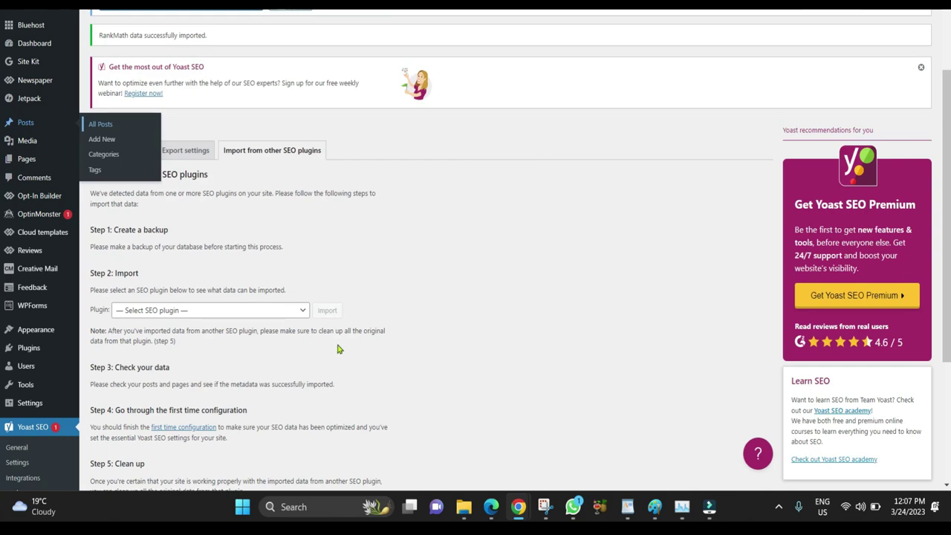
Pick RankMath in Step 5's Plugin dropdown and clean up its old data
scroll(338, 350, down, 5)
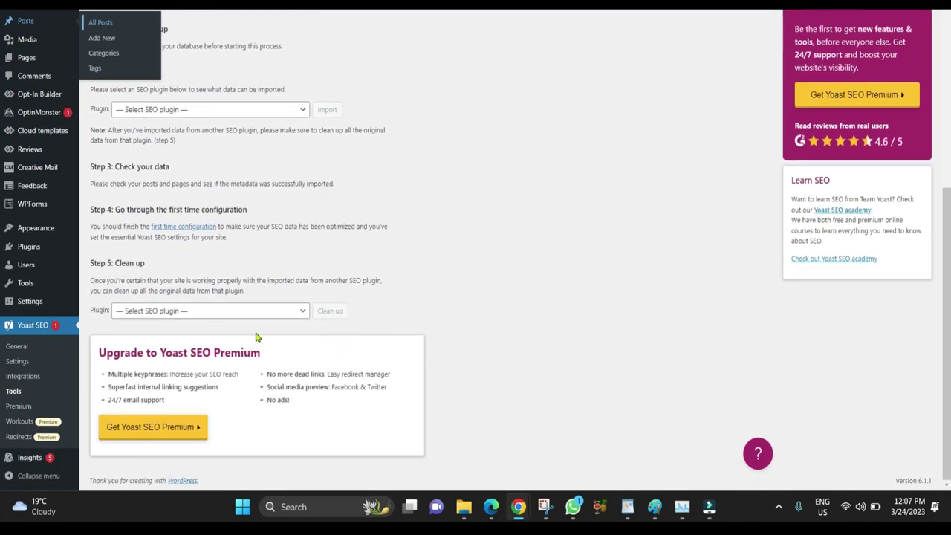
click(245, 311)
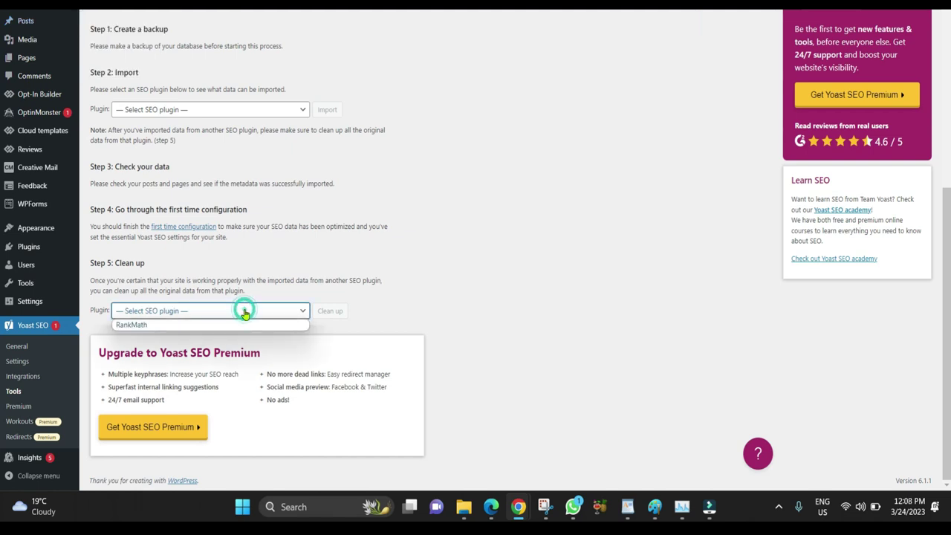
click(136, 326)
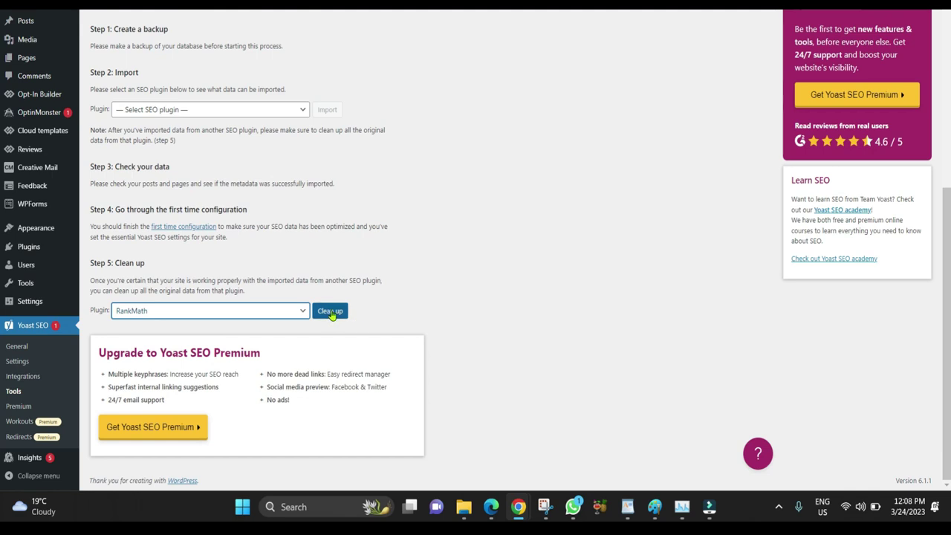
click(330, 312)
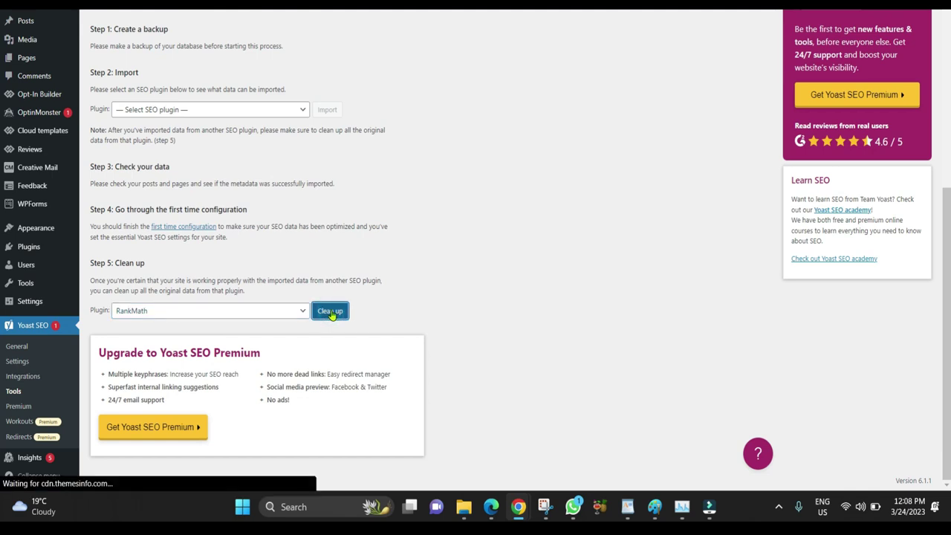